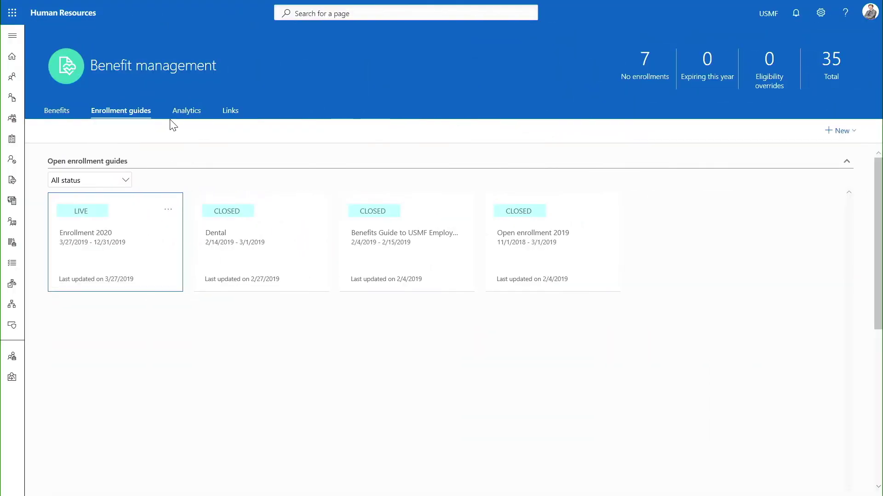
Show the benefit plan grid with options, enrollment counts and costs.
{"action": "left_click", "coordinate": [58, 112]}
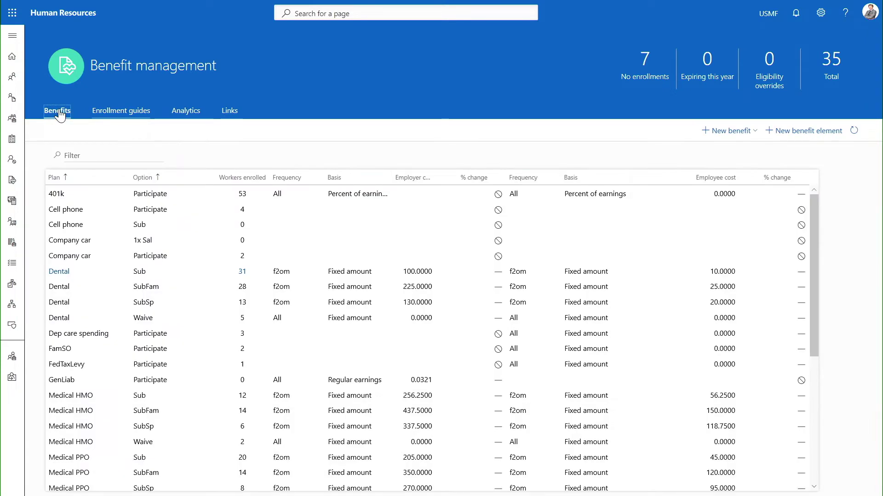
Open the Dental Sub benefit plan record.
{"action": "left_click", "coordinate": [59, 273]}
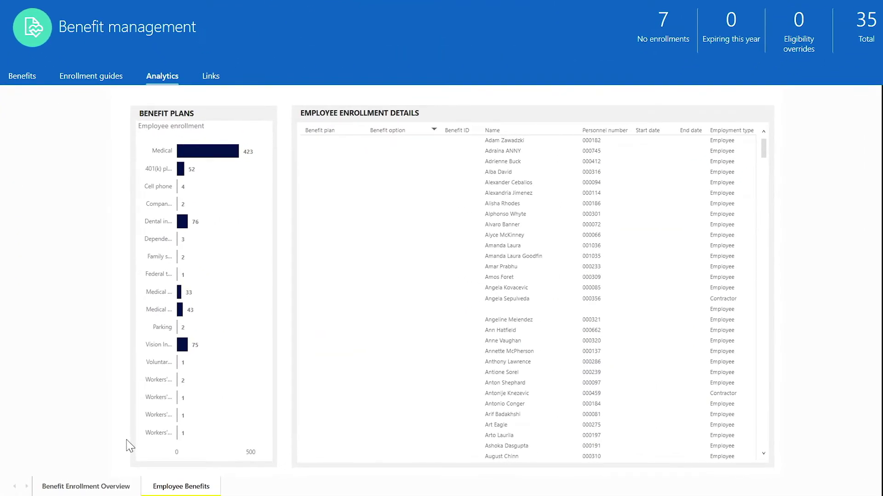
Show the Benefit Enrollment Overview report filtered to the Medical plan.
{"action": "left_click", "coordinate": [124, 486]}
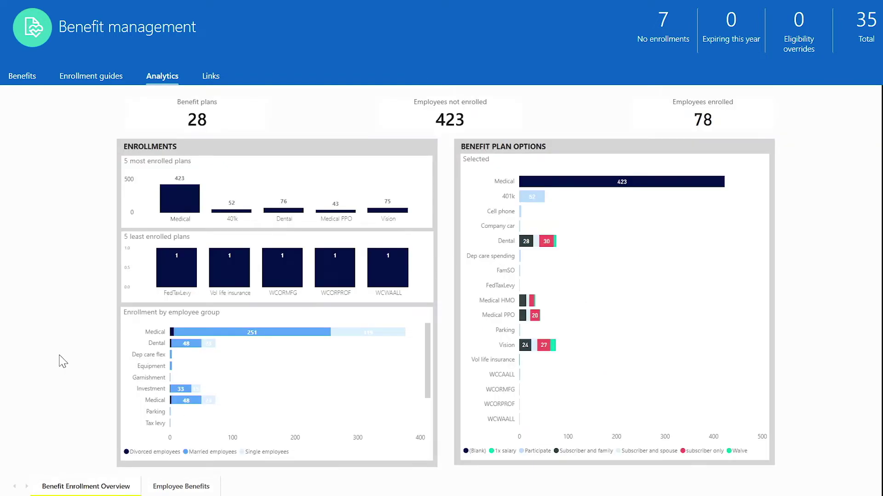
{"action": "left_click", "coordinate": [168, 207]}
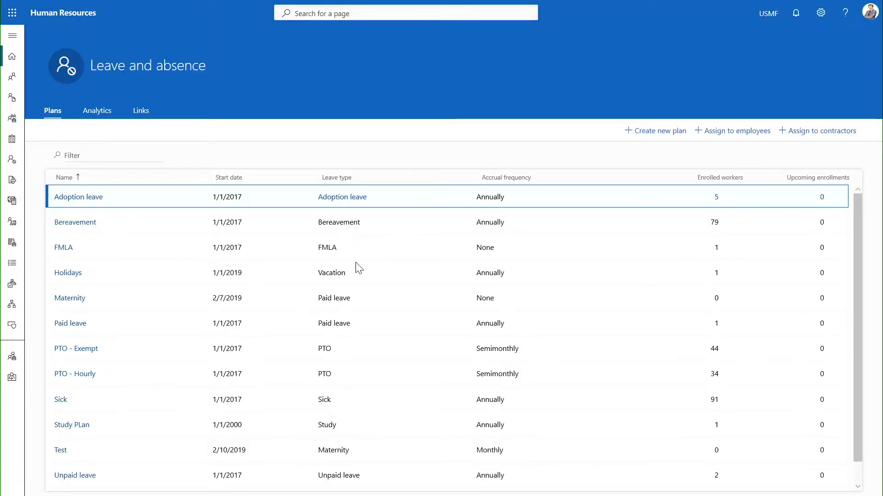
Open the PTO - Hourly leave plan, then the GradeE fixed compensation plan.
{"action": "left_click", "coordinate": [87, 378]}
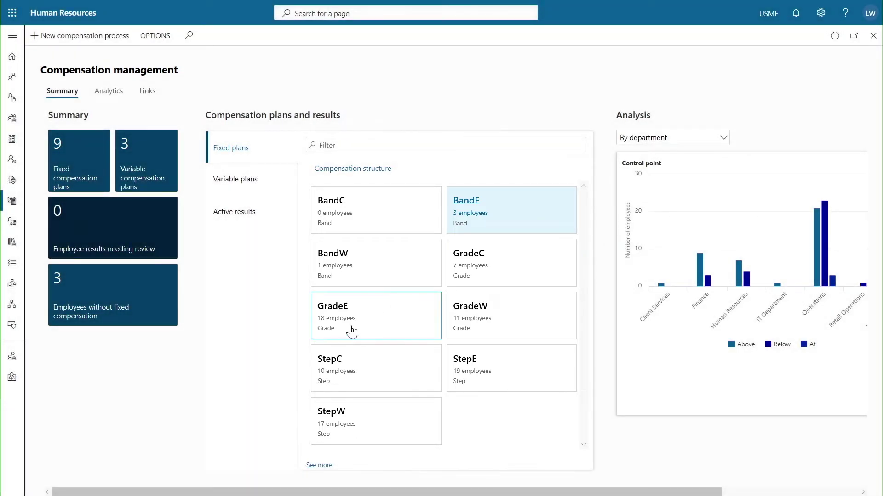
{"action": "left_click", "coordinate": [351, 331]}
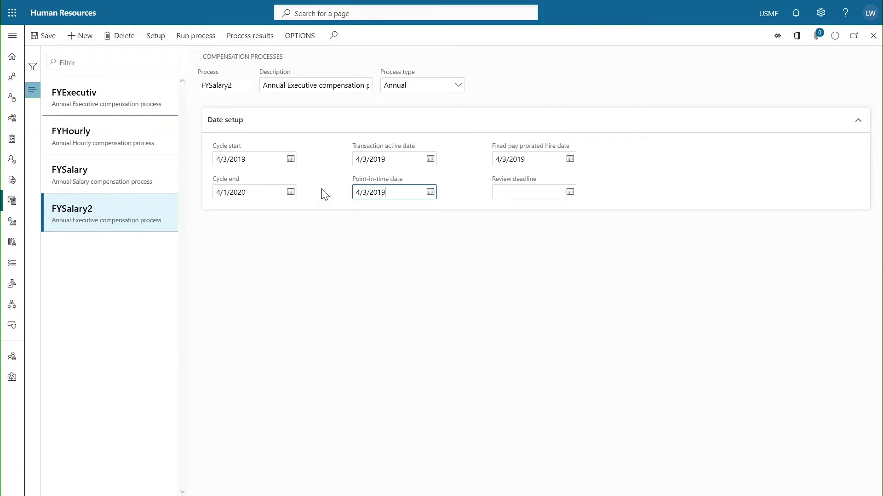
Open the FYSalary2 setup with the GradeE plan and 5% General increase.
{"action": "left_click", "coordinate": [159, 40]}
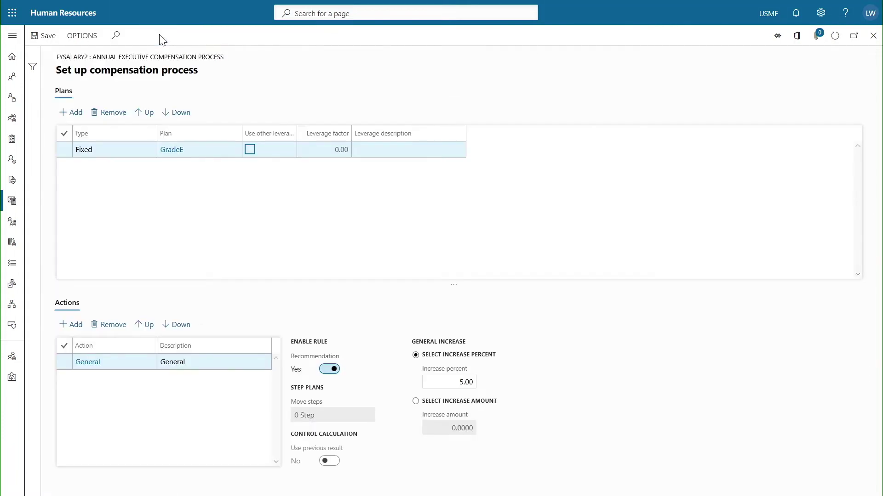